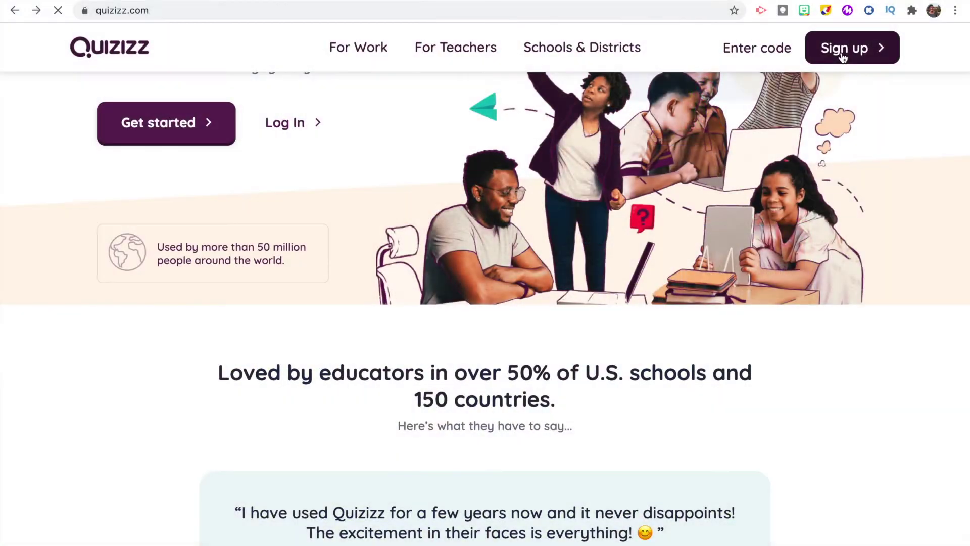
# - Wrap up the on-camera intro and switch from Quizizz sign-up to the Blooket home page
pyautogui.click(842, 58)
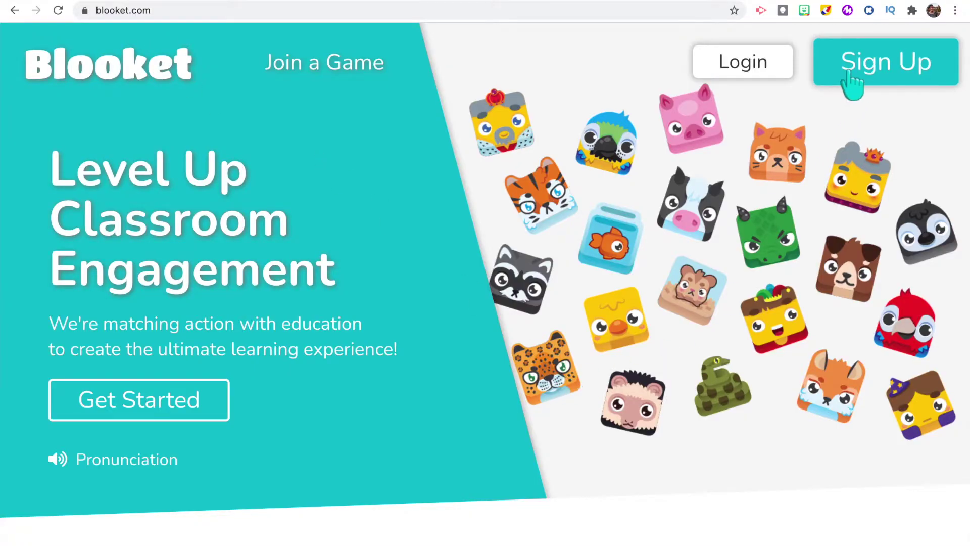
# - Open Blooket's Sign Up card with its Google and email options
pyautogui.click(852, 85)
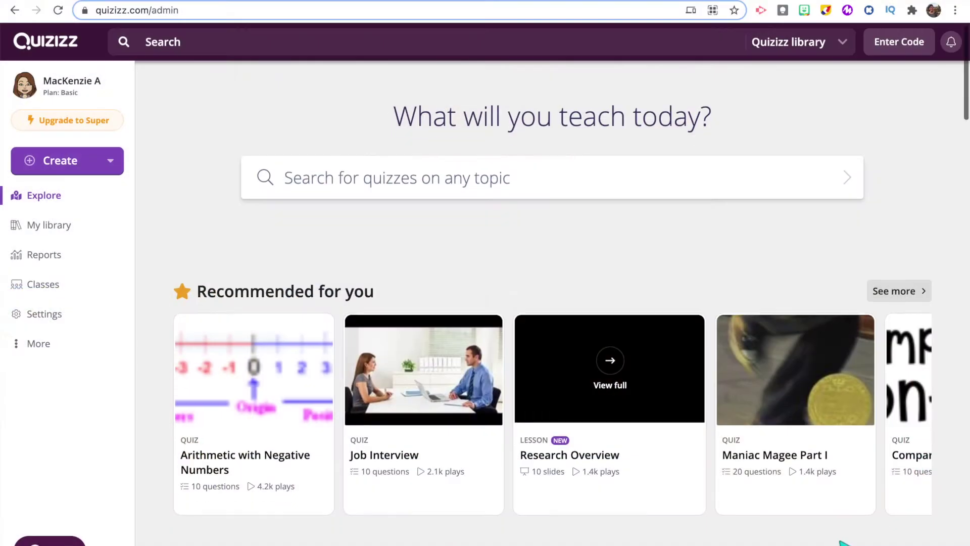
# - Search the Quizizz library for 'water cycle'
pyautogui.scroll(-15, 842, 543)
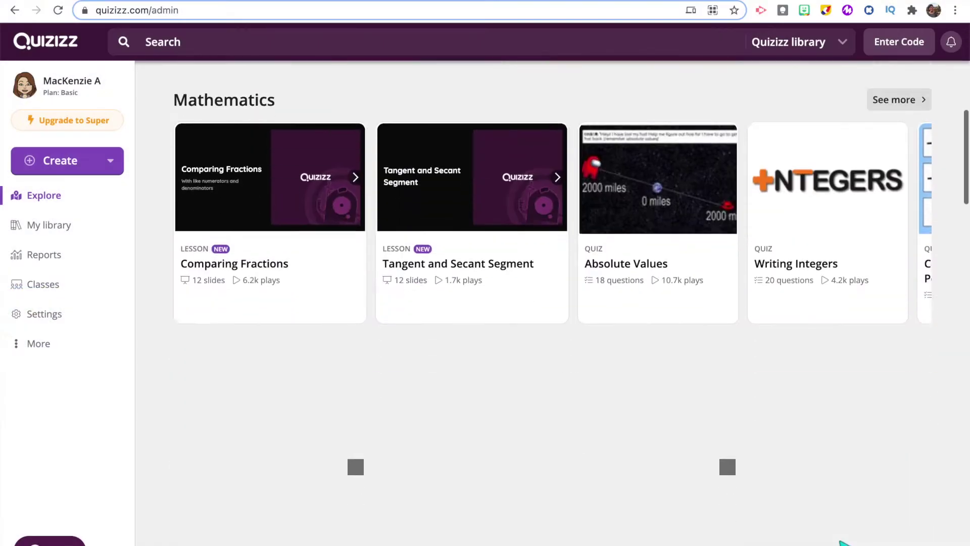
pyautogui.scroll(-12, 841, 544)
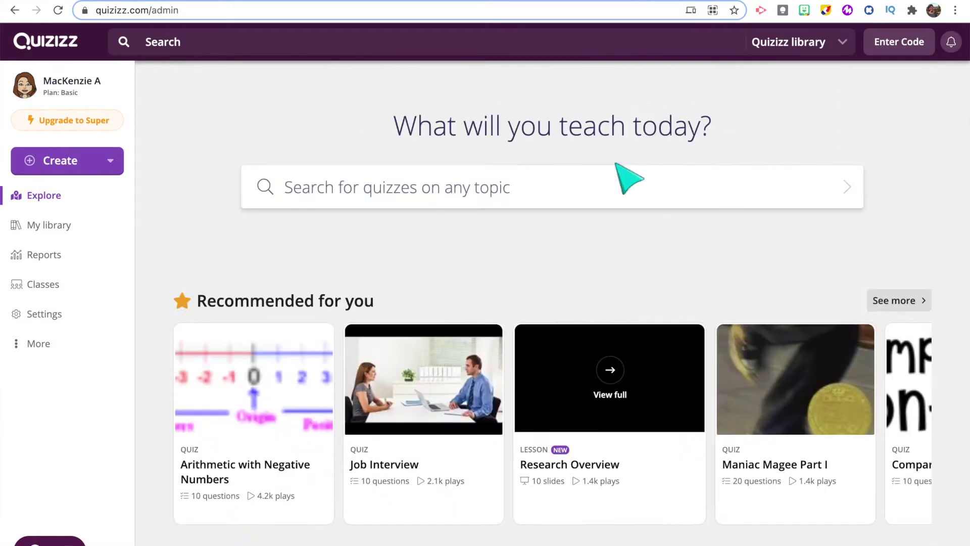
pyautogui.click(500, 46)
pyautogui.write('water')
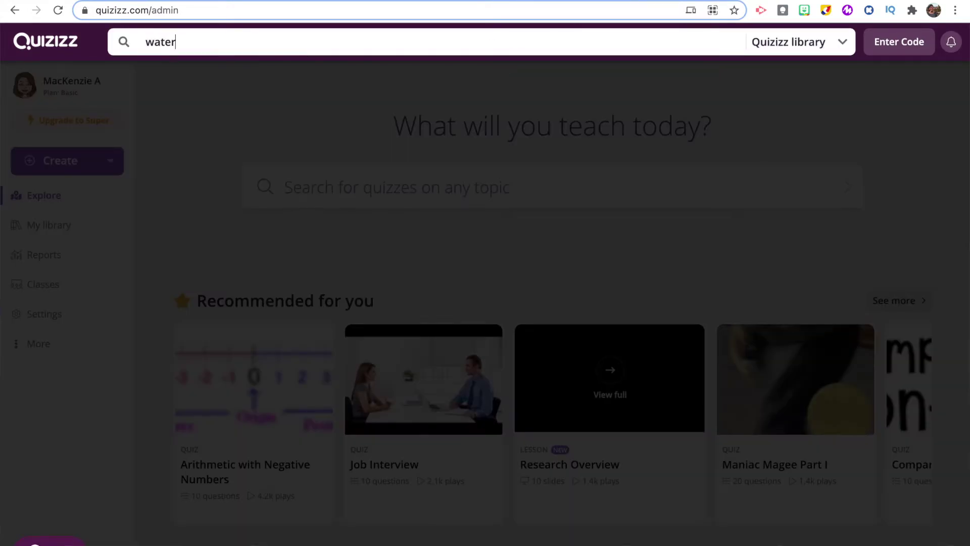
pyautogui.write(' cycle')
pyautogui.press('Return')
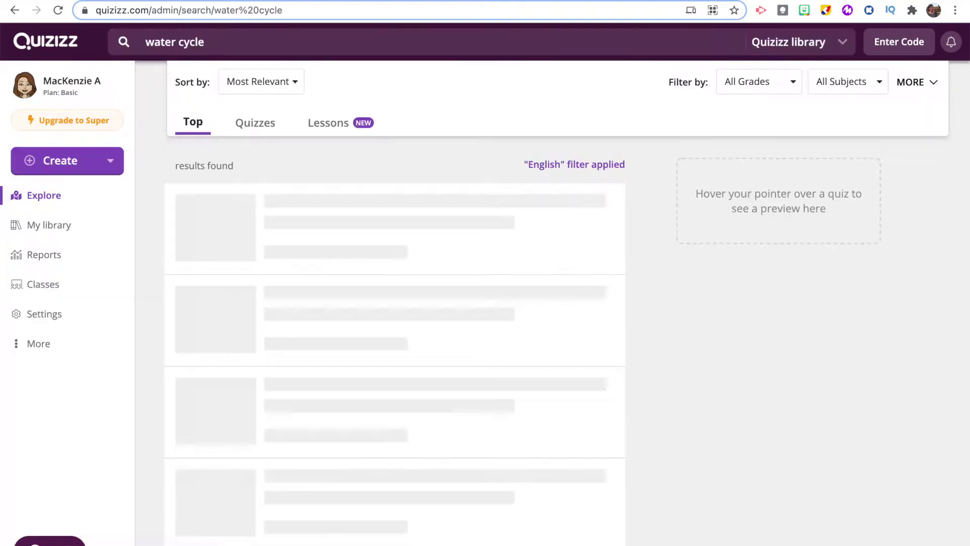
# - Filter results to Elementary grade and Quizzes only, previewing the 18-question Water Cycle quiz
pyautogui.click(528, 164)
pyautogui.click(760, 85)
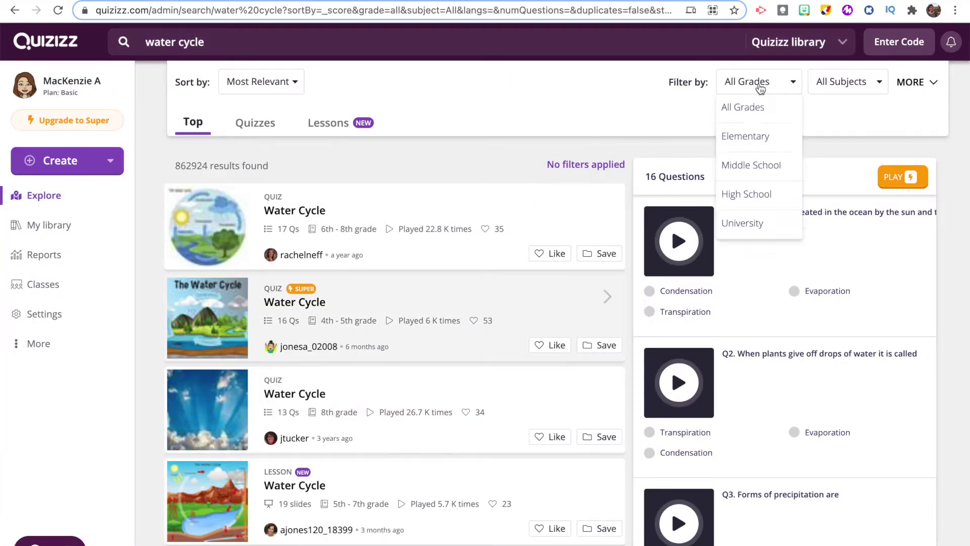
pyautogui.click(753, 136)
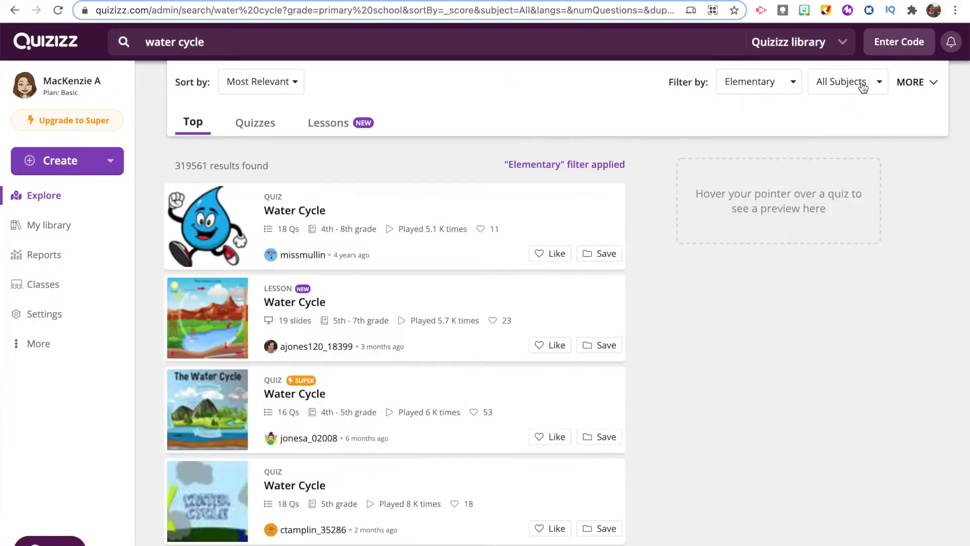
pyautogui.click(863, 88)
pyautogui.moveTo(429, 234)
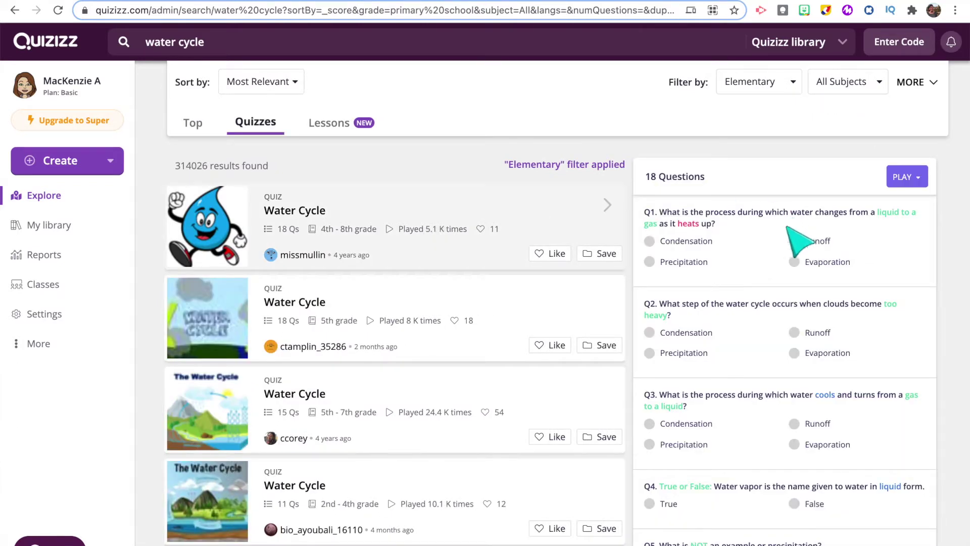
pyautogui.scroll(-4, 765, 288)
pyautogui.scroll(-15, 773, 301)
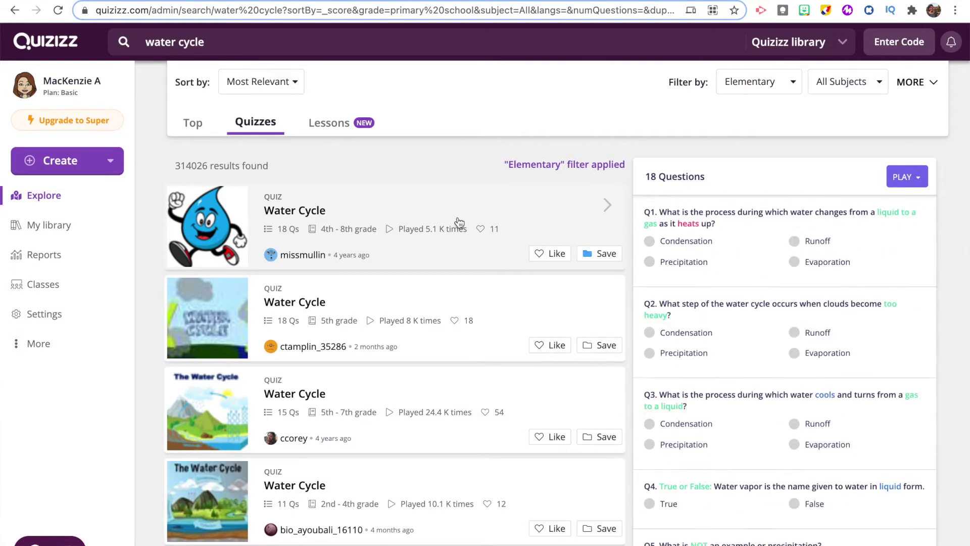
# - Save the first Water Cycle quiz into a newly created 'Science' collection
pyautogui.click(525, 213)
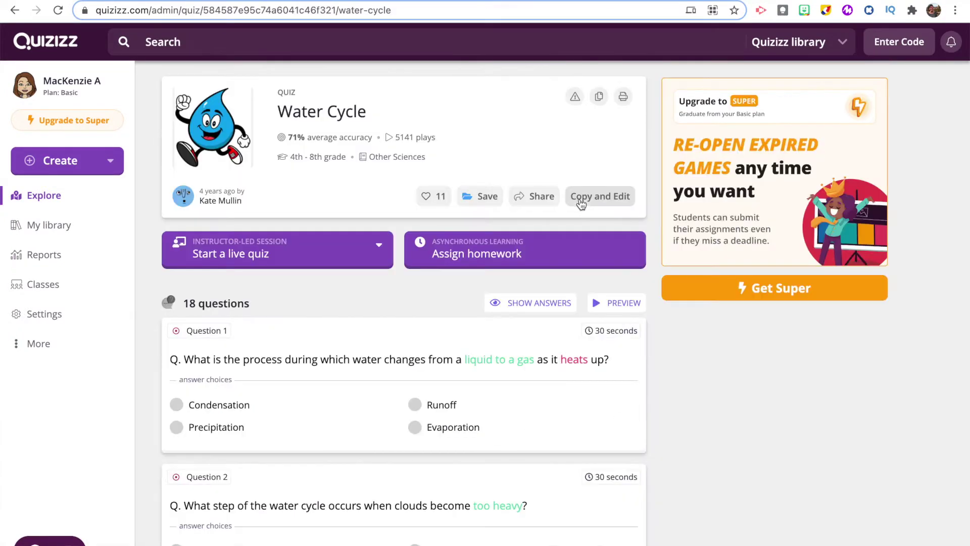
pyautogui.click(581, 204)
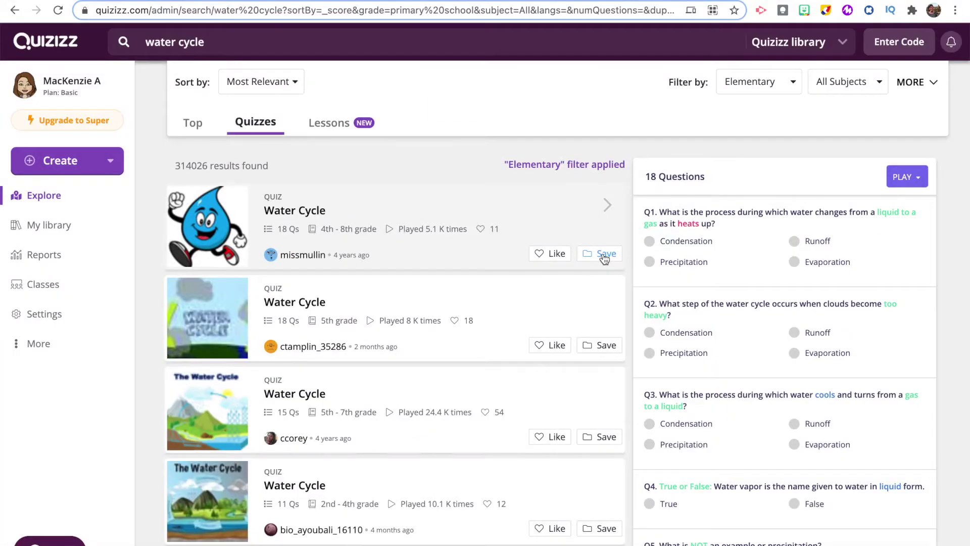
pyautogui.click(604, 255)
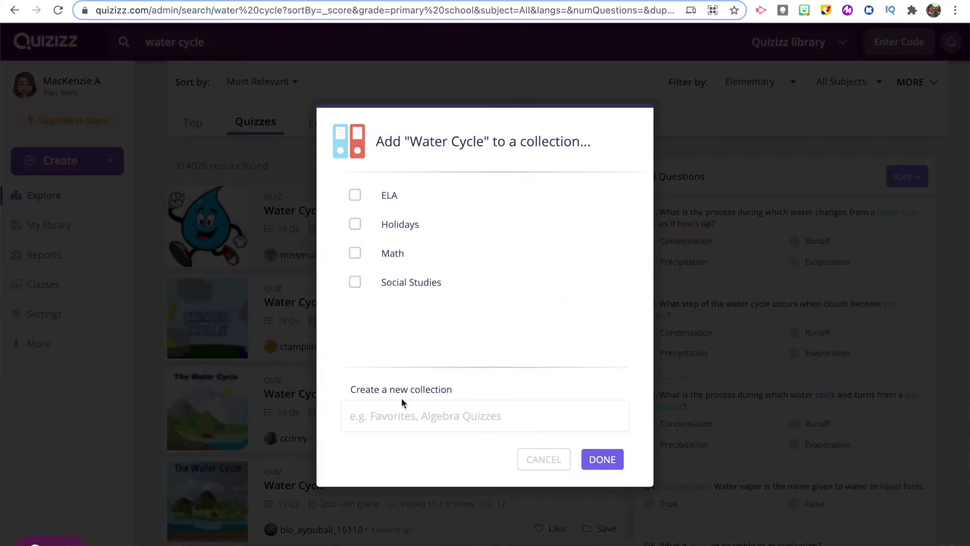
pyautogui.write('Scienc')
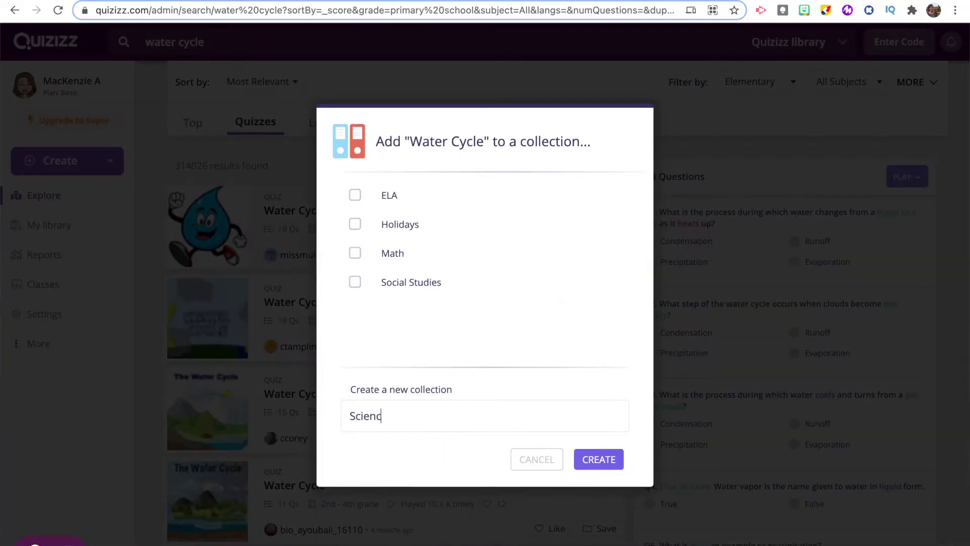
pyautogui.click(606, 460)
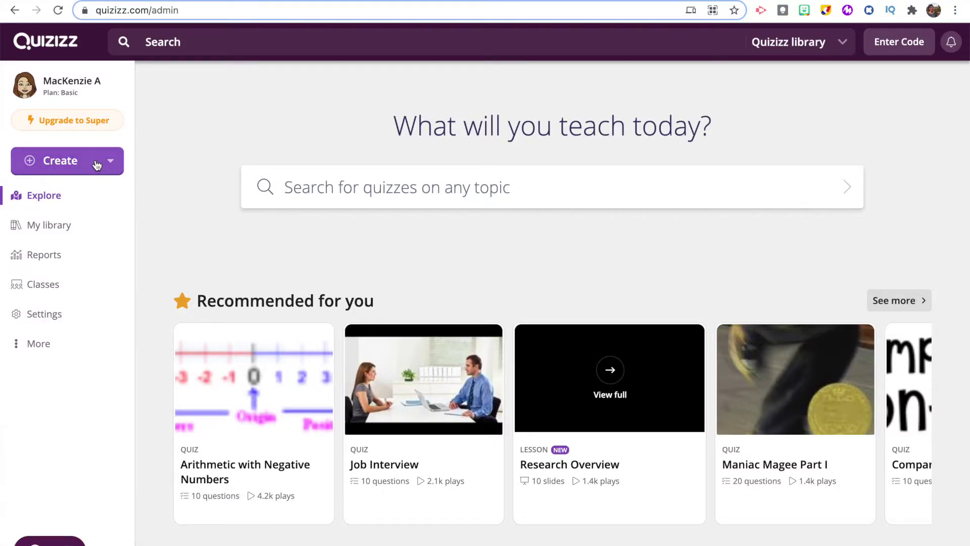
# - Create a quiz named 'The Water Cycle' with subject Science and continue to the editor
pyautogui.click(97, 165)
pyautogui.click(124, 234)
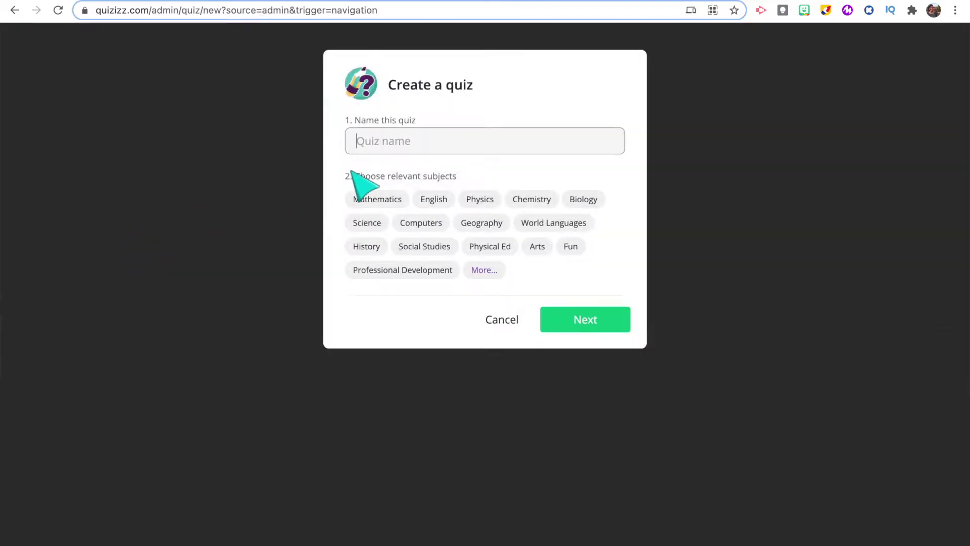
pyautogui.write('The Water Cycle')
pyautogui.click(367, 226)
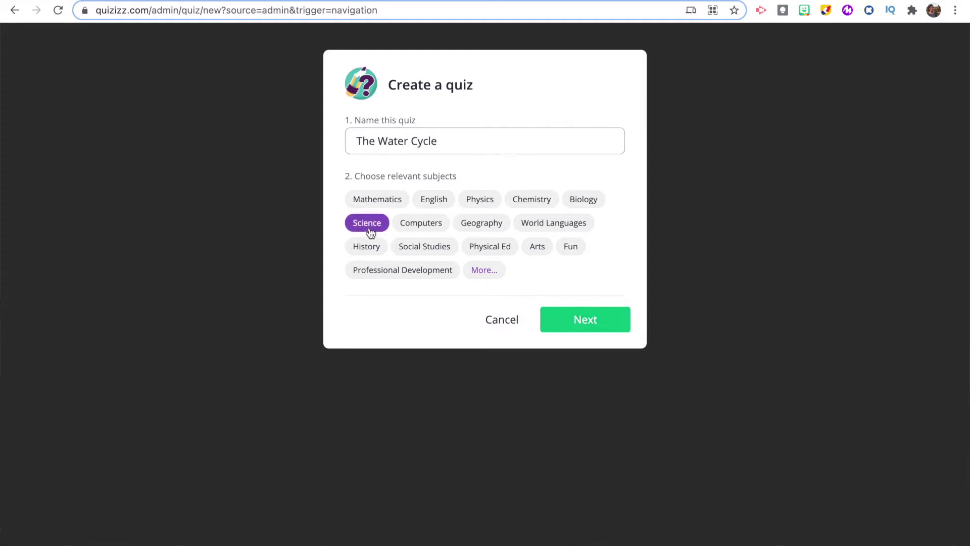
pyautogui.click(592, 319)
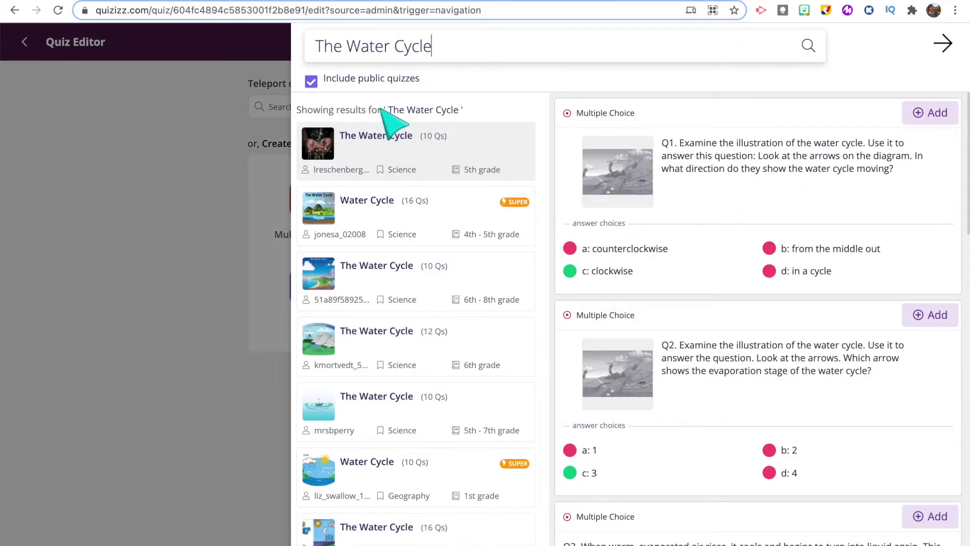
# - Replace the 'The Water Cycle' question search with 'cond' to find condensation quizzes
pyautogui.scroll(-2, 450, 266)
pyautogui.scroll(-10, 450, 266)
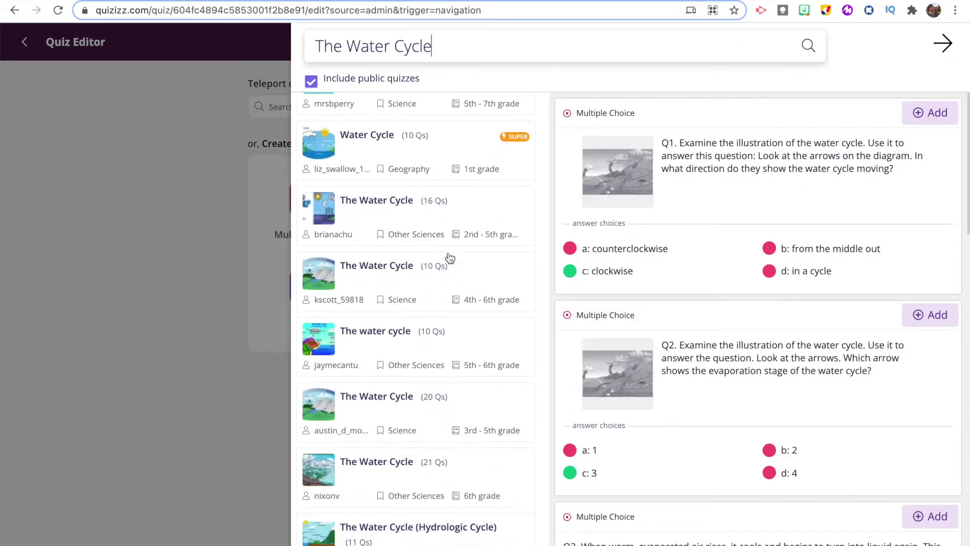
pyautogui.press('Return')
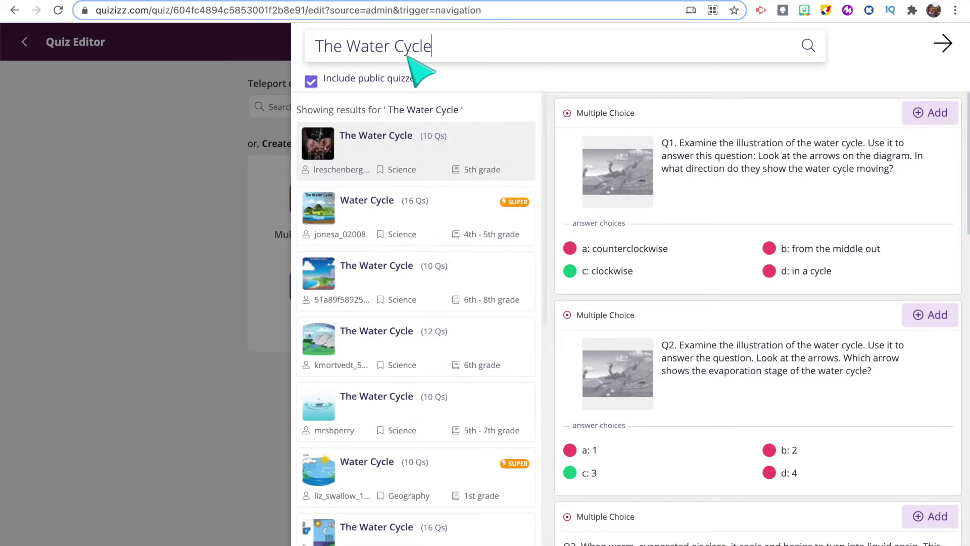
pyautogui.moveTo(433, 51); pyautogui.dragTo(316, 54)
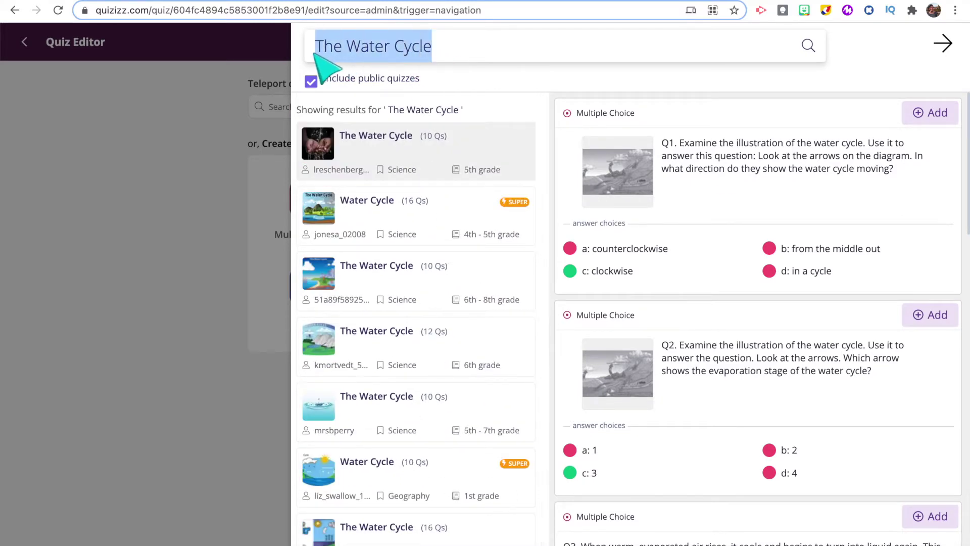
pyautogui.write('condensation')
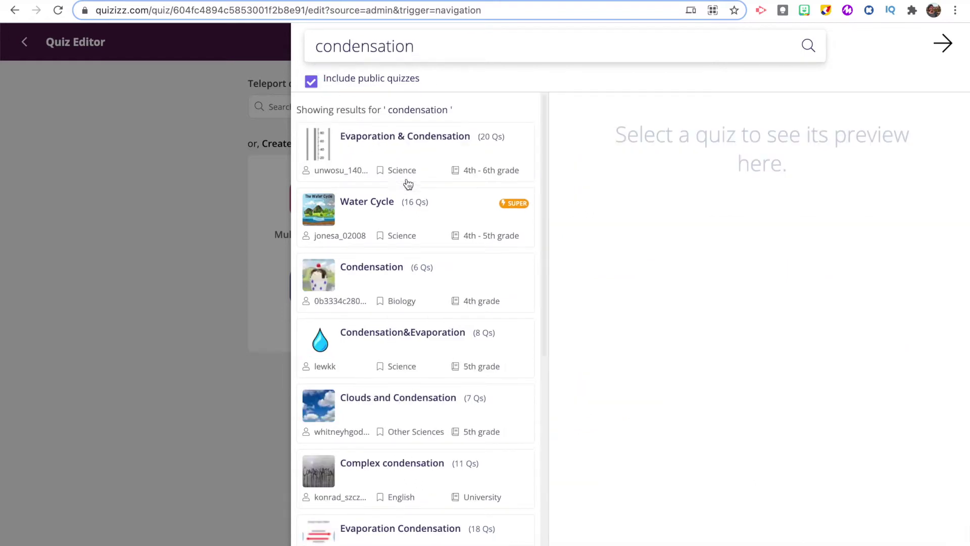
# - Add Q1, the spectacles question, from the Condensation quiz and close the search panel
pyautogui.click(475, 278)
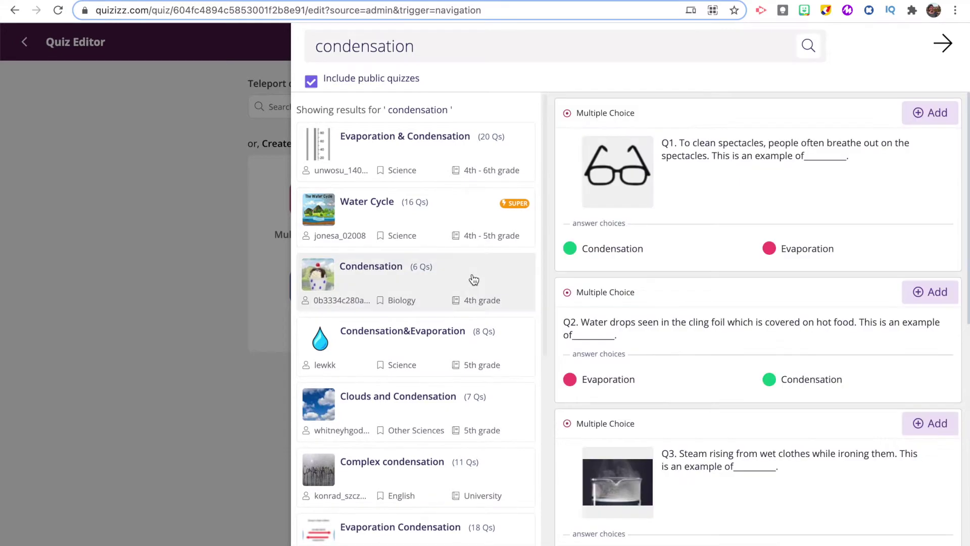
pyautogui.click(922, 115)
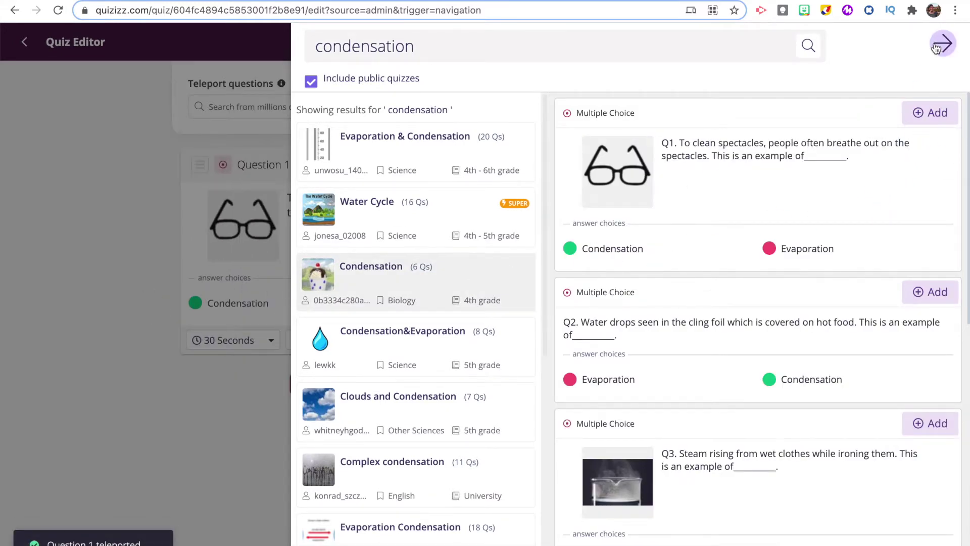
pyautogui.click(942, 44)
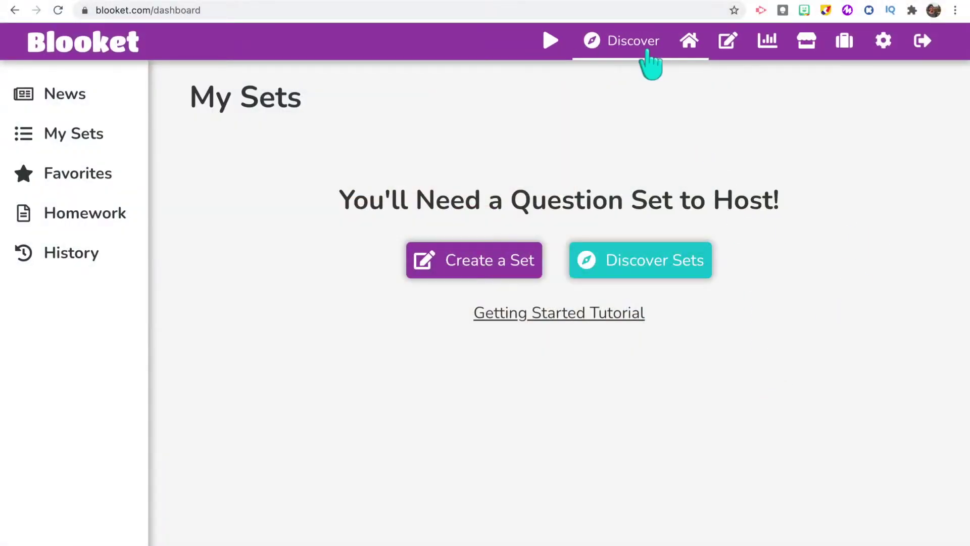
# - Search Blooket's Discover page for 'water cycle' question sets
pyautogui.click(650, 66)
pyautogui.write('water cycle')
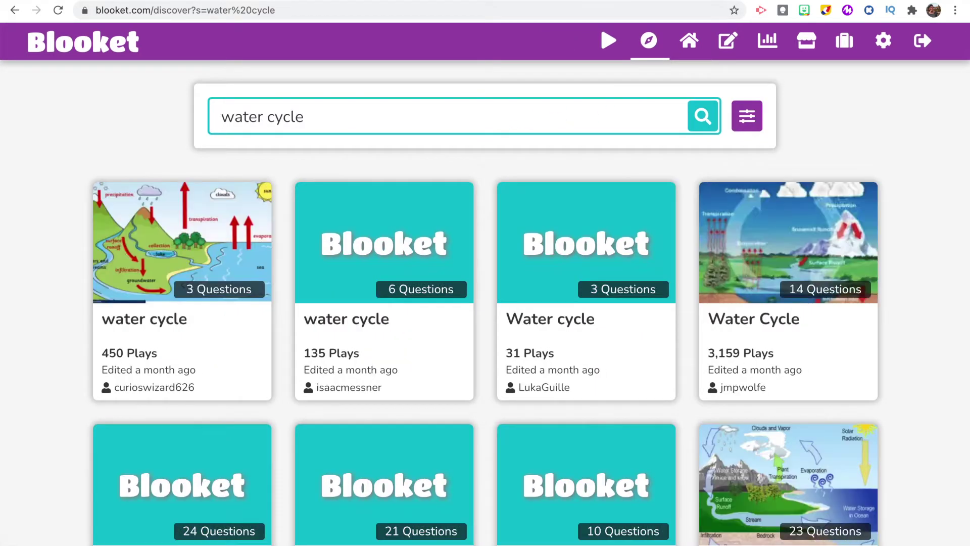
pyautogui.scroll(-5, 525, 202)
pyautogui.scroll(-6, 528, 205)
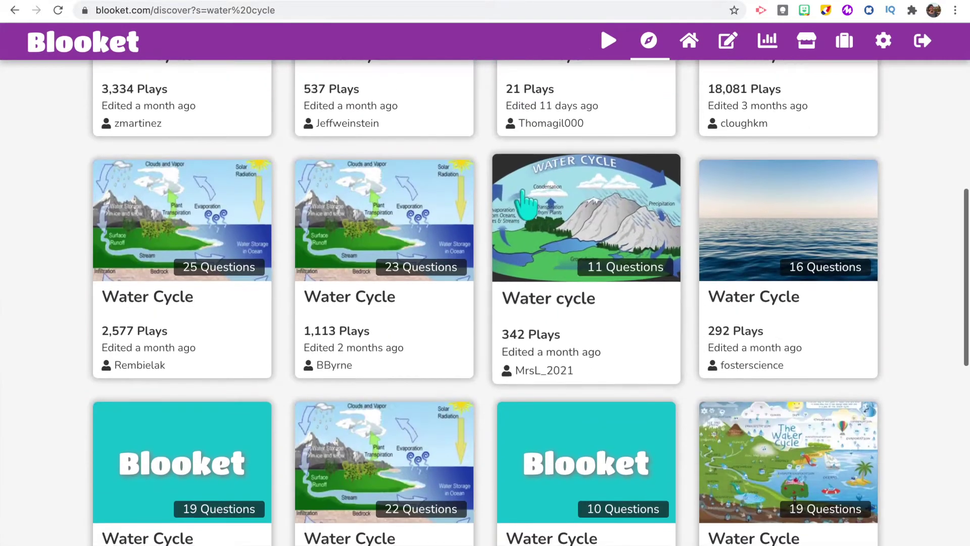
pyautogui.scroll(10, 526, 204)
pyautogui.scroll(-3, 526, 204)
# - Favorite the 18,081-play Water Cycle set and check it under Dashboard Favorites
pyautogui.click(801, 401)
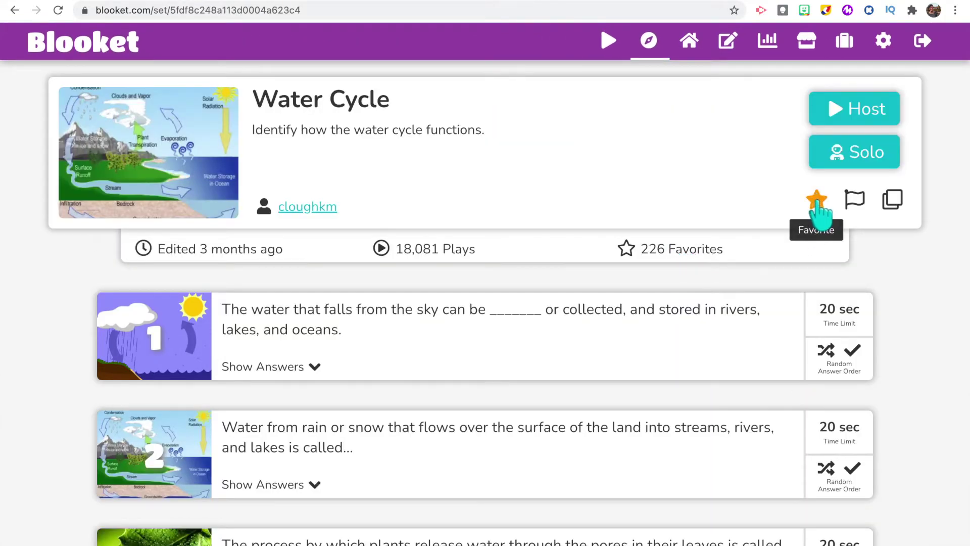
pyautogui.click(691, 45)
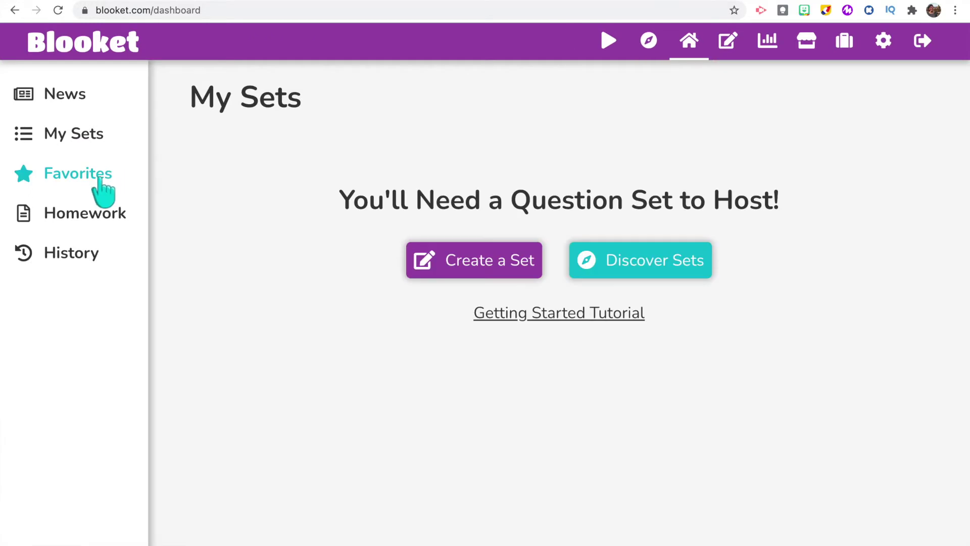
pyautogui.click(99, 180)
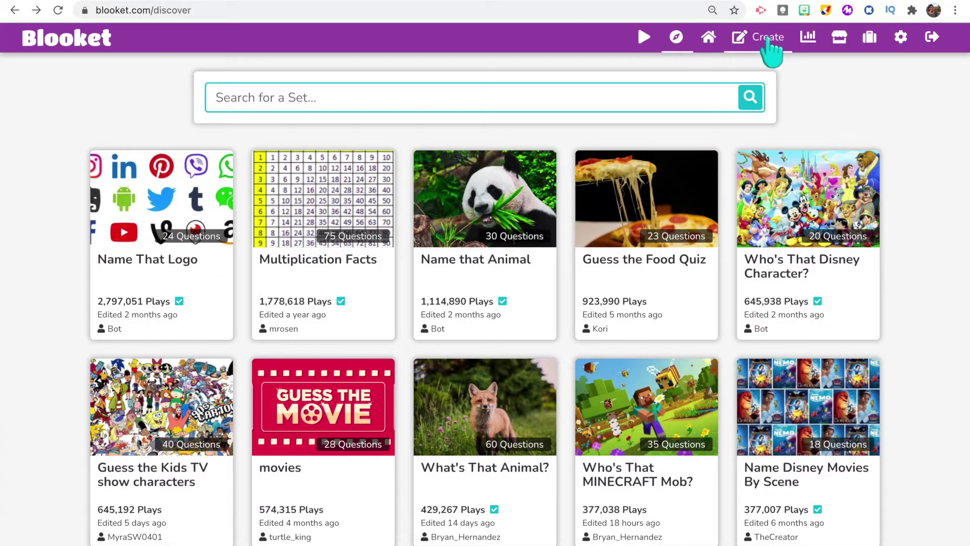
# - Create a Blooket set titled 'Water Cycle' and add its first question
pyautogui.click(766, 38)
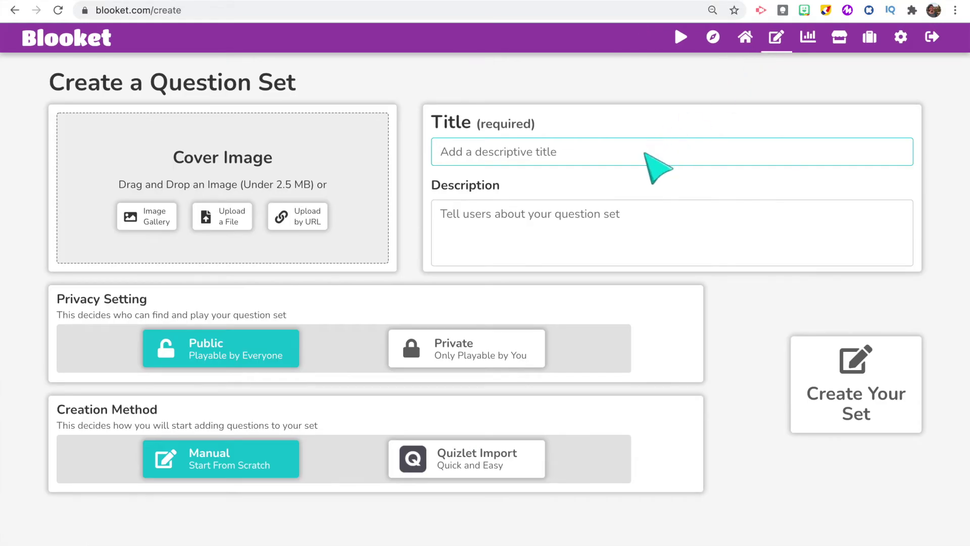
pyautogui.write('Water Cycle')
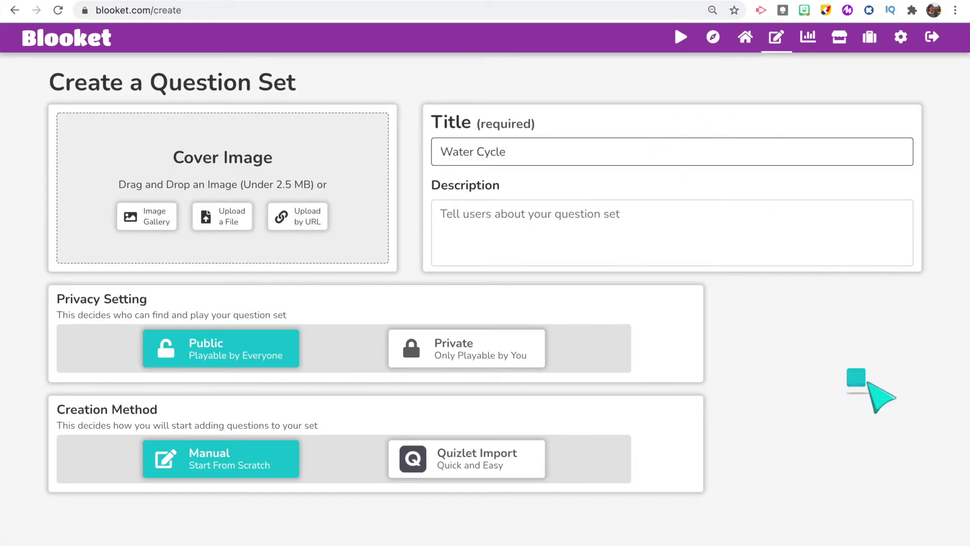
pyautogui.click(873, 392)
pyautogui.click(307, 225)
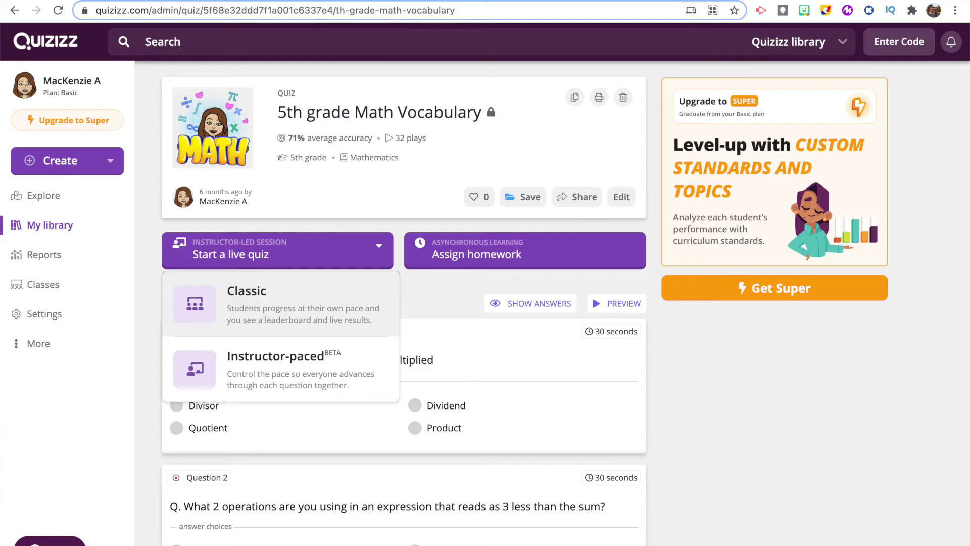
# - Launch a Classic live Quizizz game and copy the student join link
pyautogui.click(283, 305)
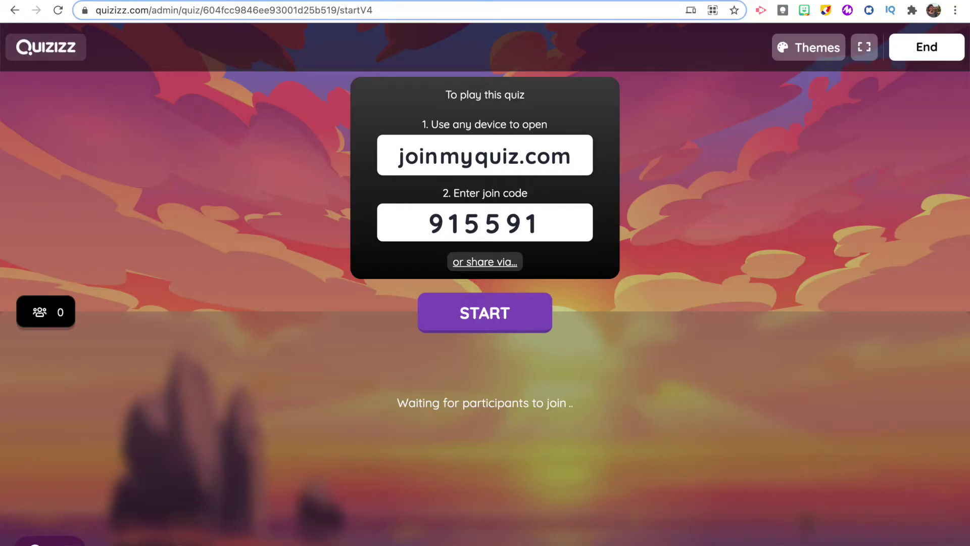
pyautogui.click(485, 262)
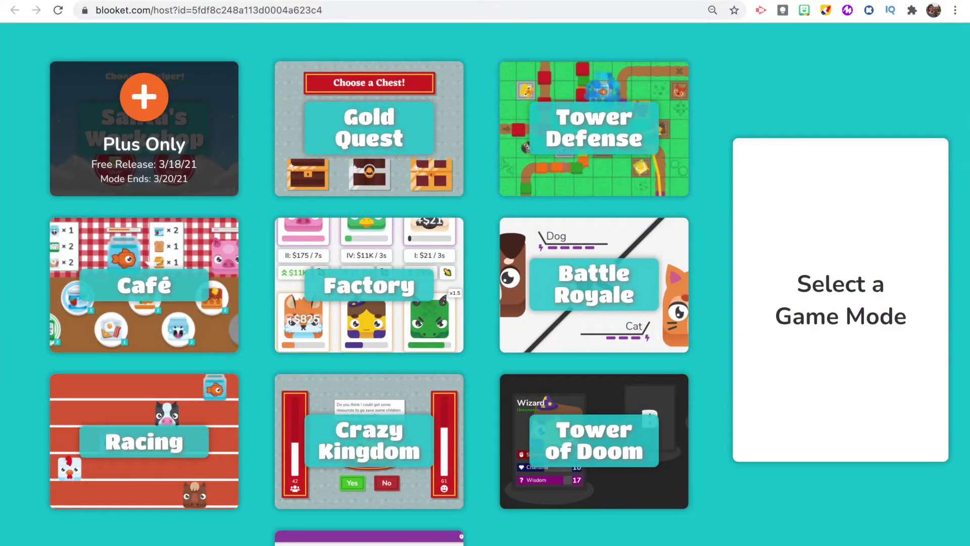
# - Preview Battle Royale and Tower of Doom, then choose Tower Defense (60-player limit)
pyautogui.click(594, 284)
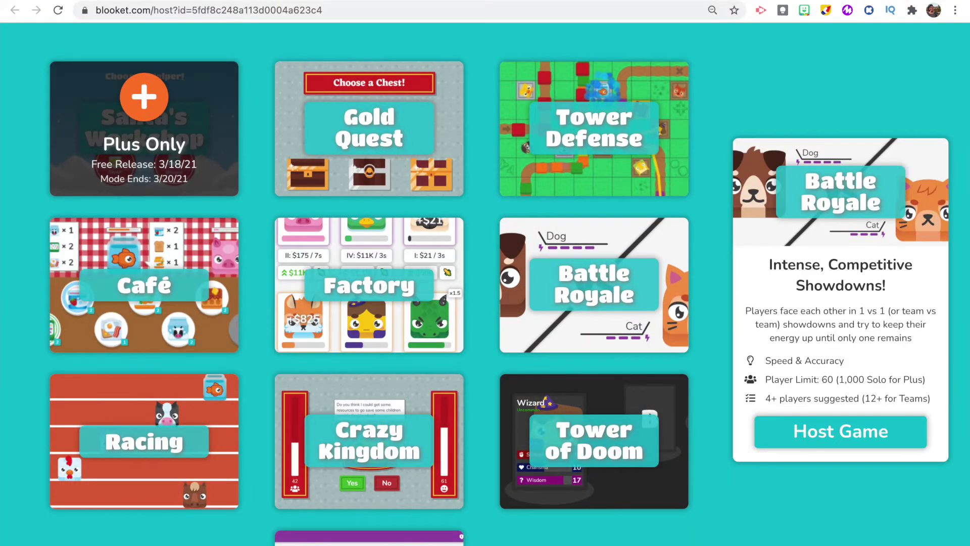
pyautogui.click(594, 441)
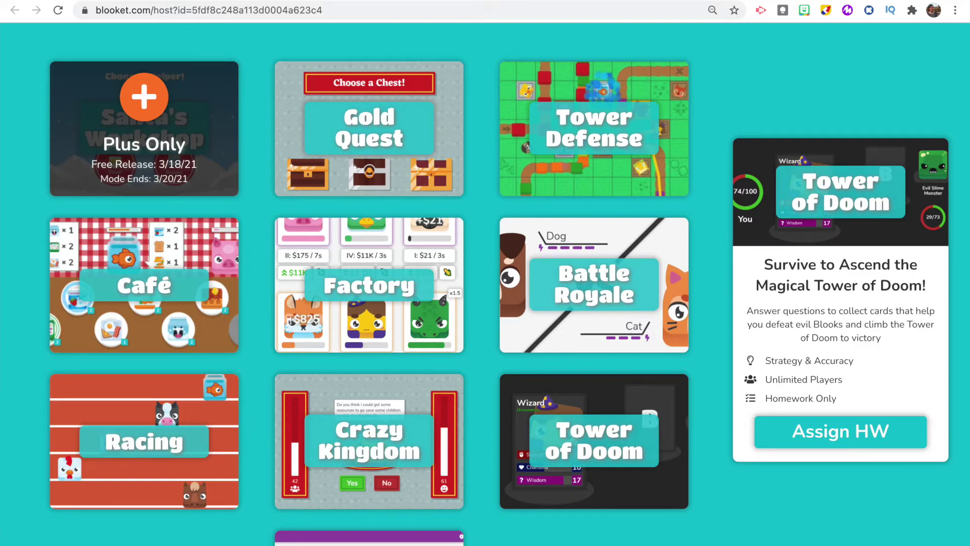
pyautogui.click(594, 129)
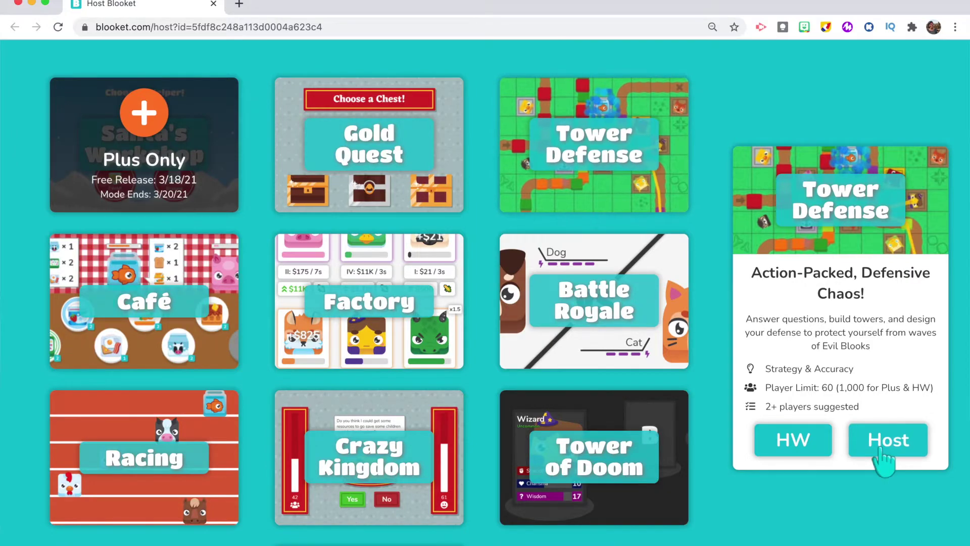
# - Host Water Cycle as Tower Defense, time limit lowered from 7 to 5 minutes, and copy the join link
pyautogui.click(883, 455)
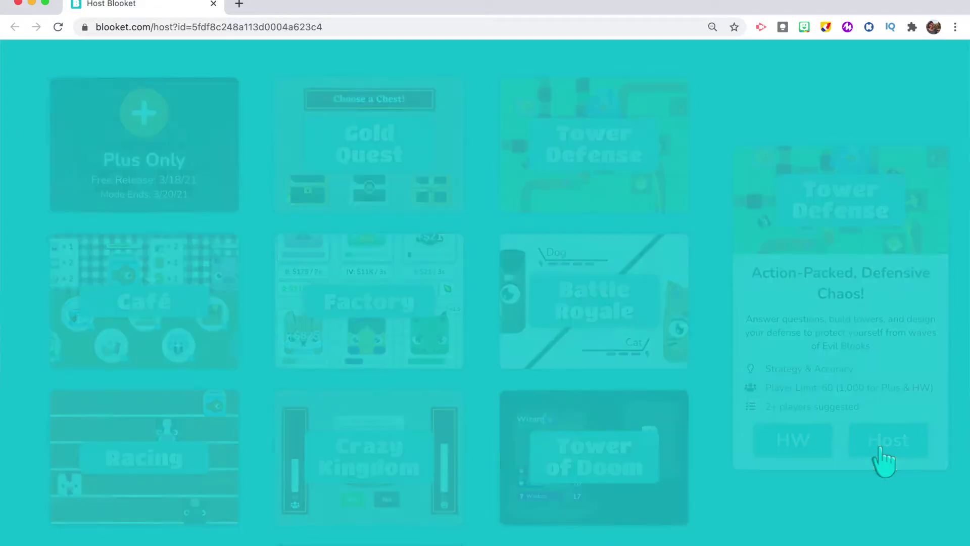
pyautogui.click(630, 422)
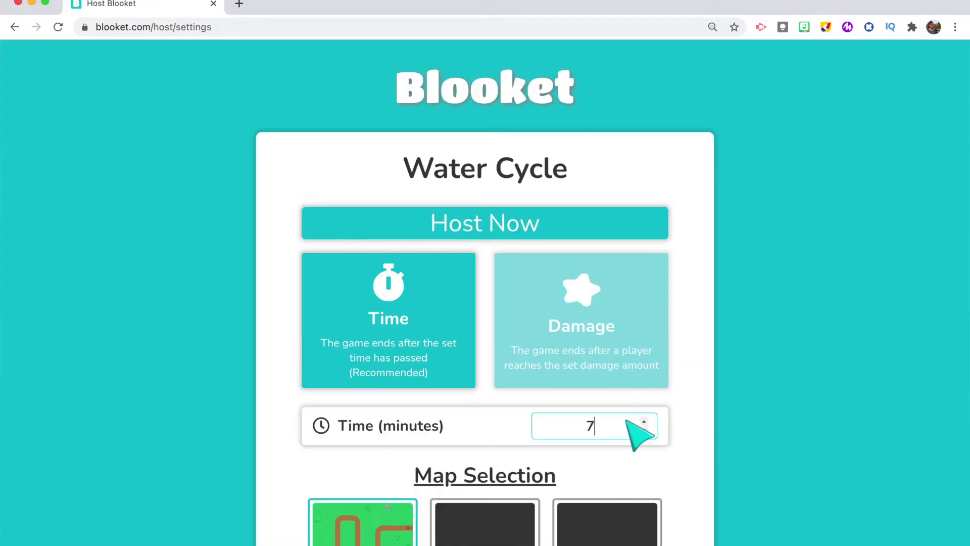
pyautogui.click(644, 430)
pyautogui.click(644, 430)
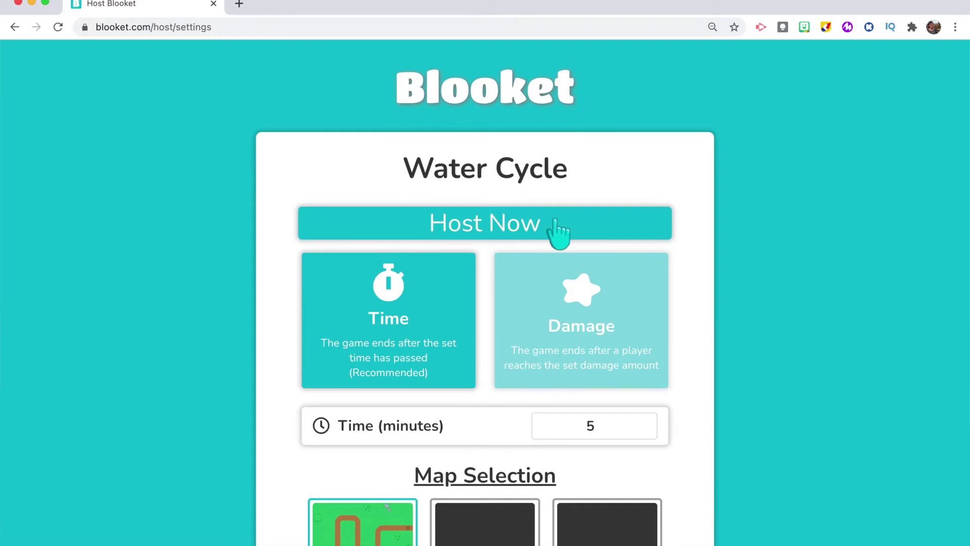
pyautogui.click(559, 232)
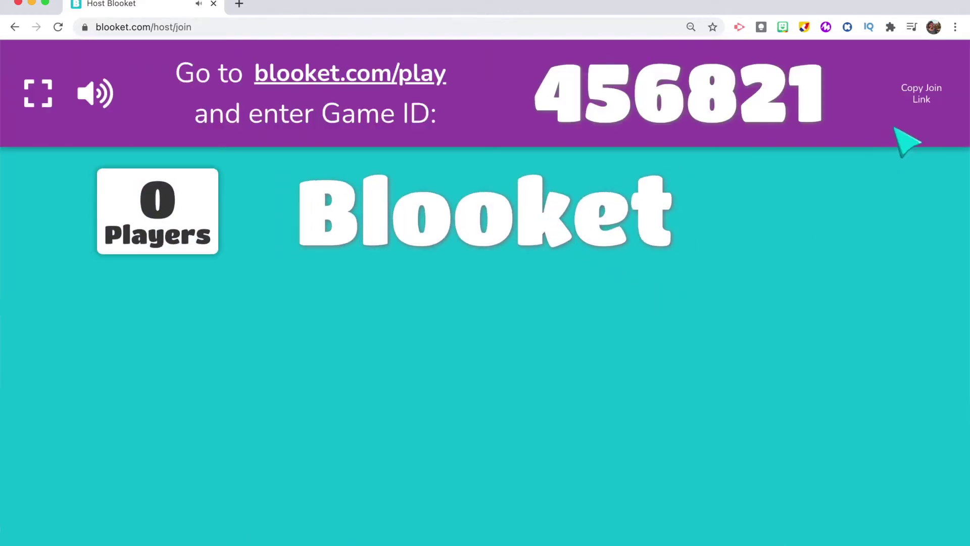
pyautogui.click(921, 101)
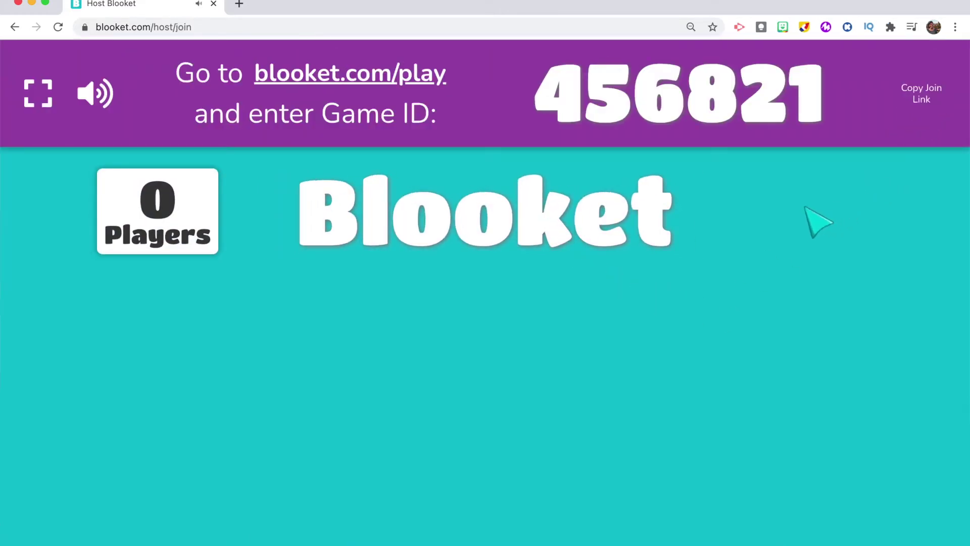